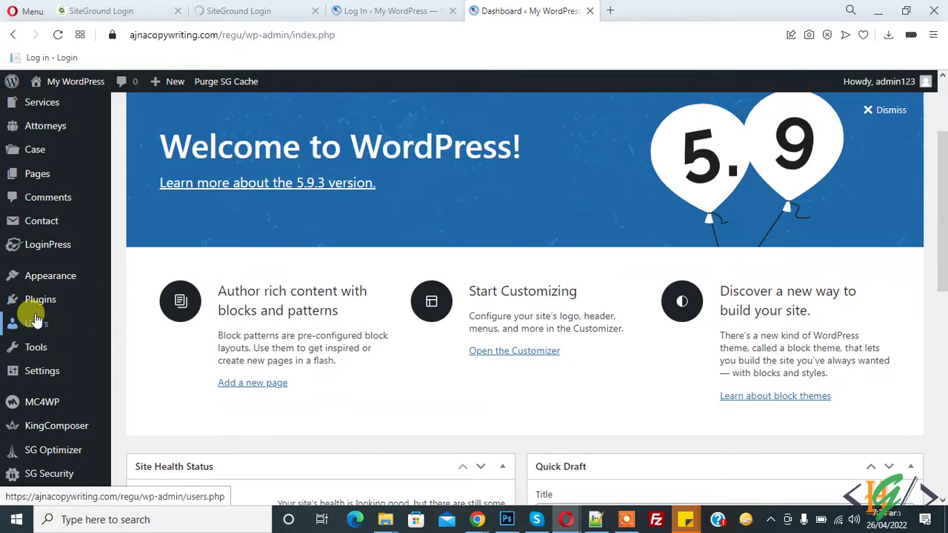
Step: Go to Plugins > Add New from the admin sidebar
{"action": "mouse_move", "coordinate": [35, 309]}
{"action": "left_click", "coordinate": [142, 323]}
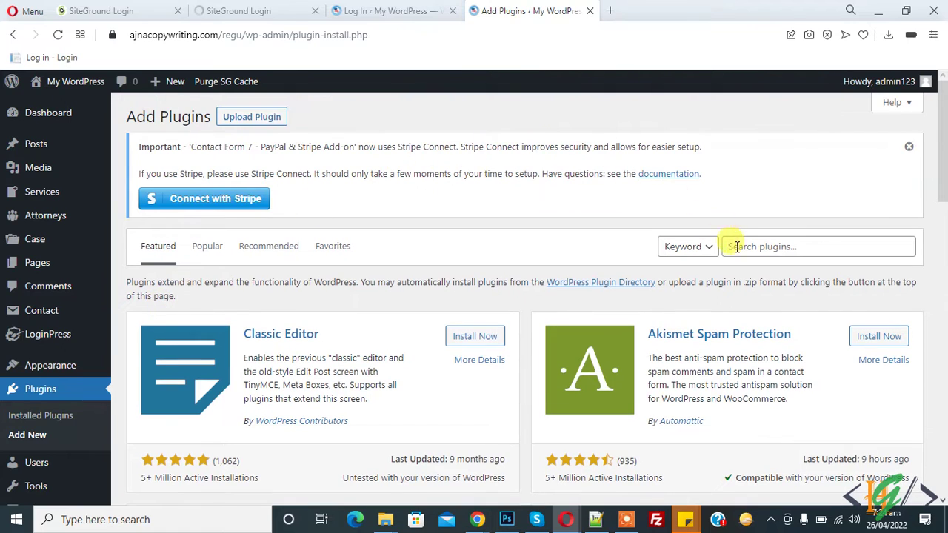
Step: Search for and install the LoginWP (Formerly Peter's Login Redirect) plugin
{"action": "left_click", "coordinate": [748, 249]}
{"action": "type", "text": "LoginWP (Formerly Peter's Login Redirect)"}
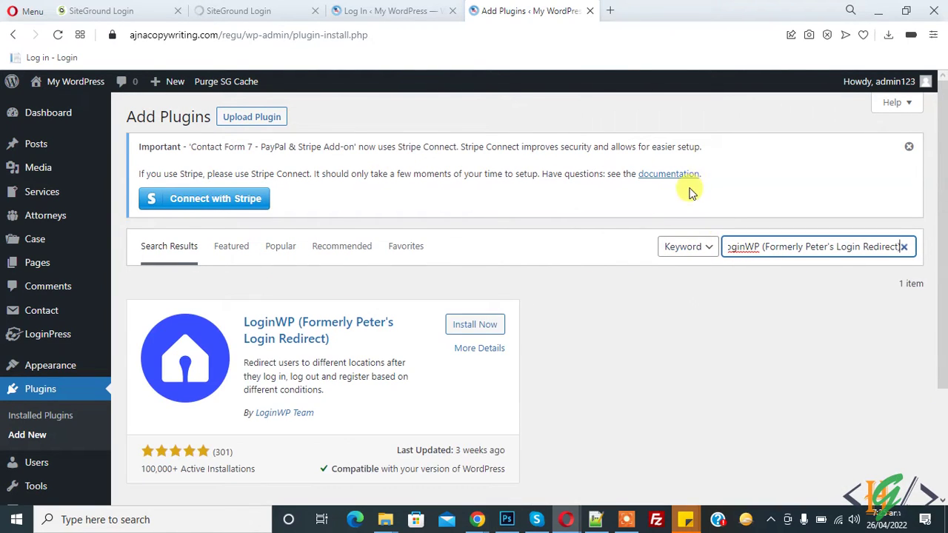
{"action": "scroll", "coordinate": [282, 251], "scroll_direction": "down", "scroll_amount": 1}
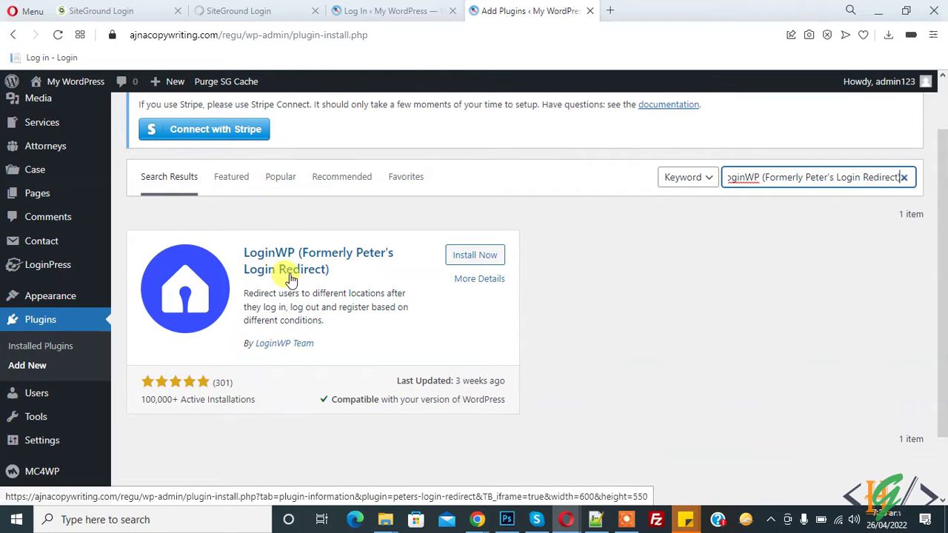
{"action": "left_click", "coordinate": [468, 263]}
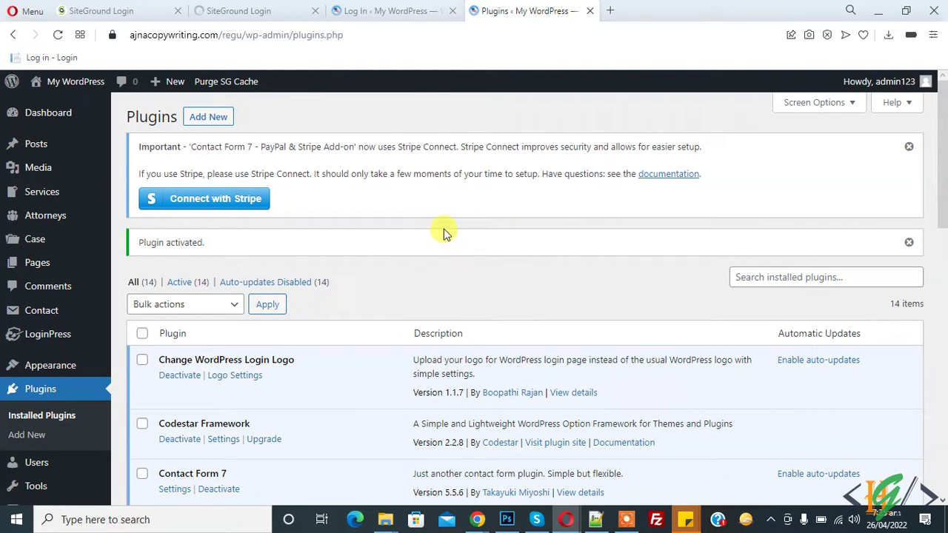
{"action": "scroll", "coordinate": [442, 226], "scroll_direction": "down", "scroll_amount": 3}
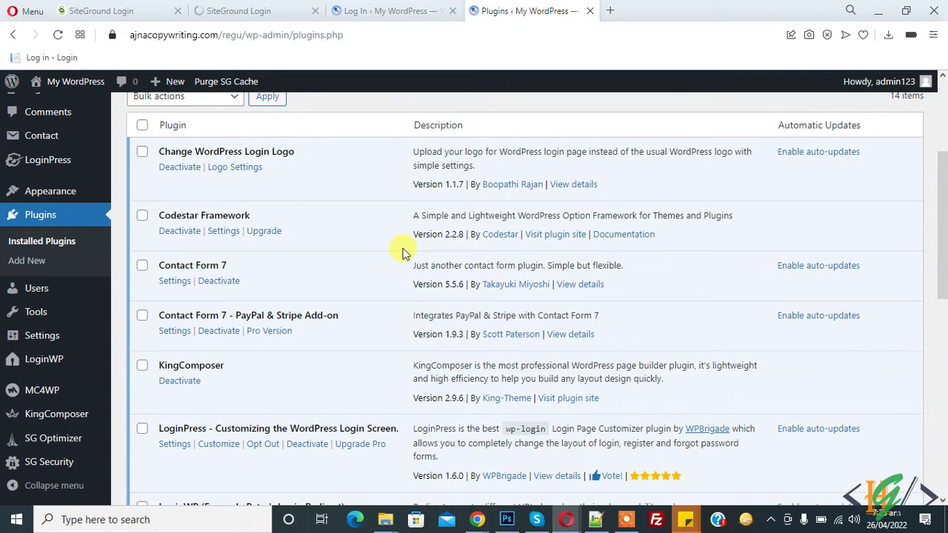
Step: Open LoginWP from the sidebar and go to its Redirections page
{"action": "left_click", "coordinate": [64, 361]}
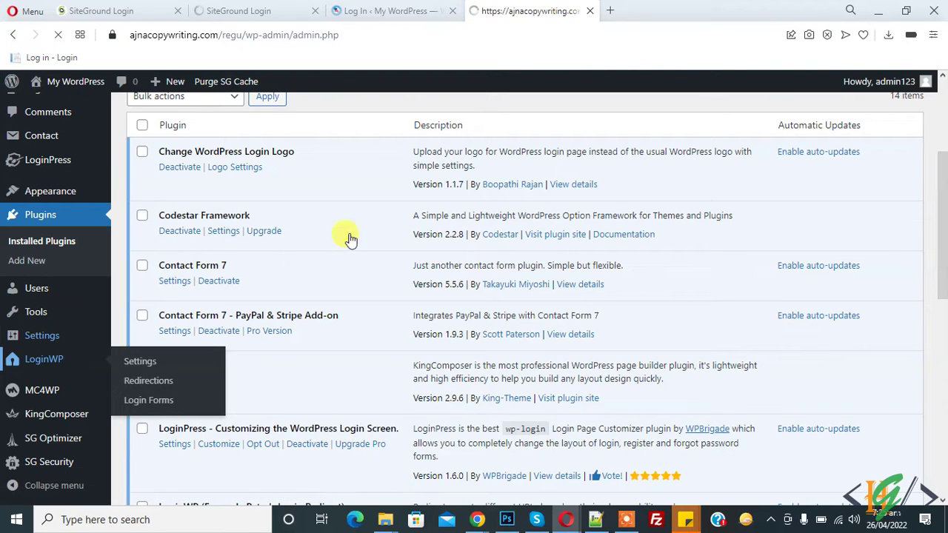
{"action": "scroll", "coordinate": [442, 153], "scroll_direction": "down", "scroll_amount": 3}
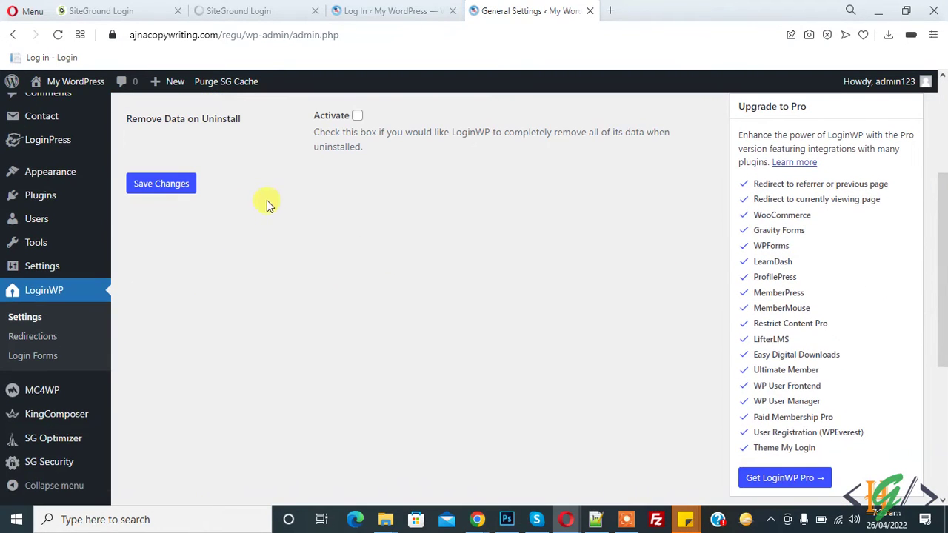
{"action": "scroll", "coordinate": [285, 228], "scroll_direction": "up", "scroll_amount": 1}
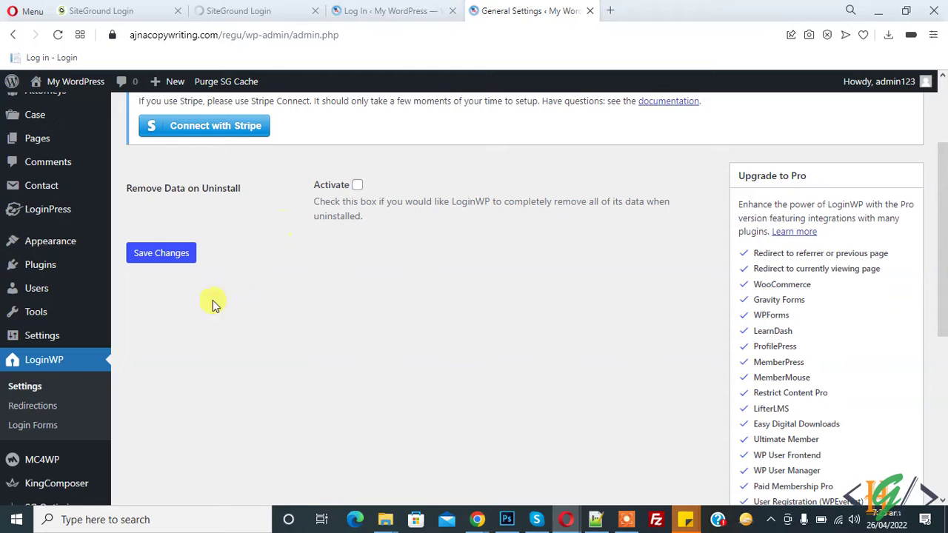
{"action": "left_click", "coordinate": [37, 410]}
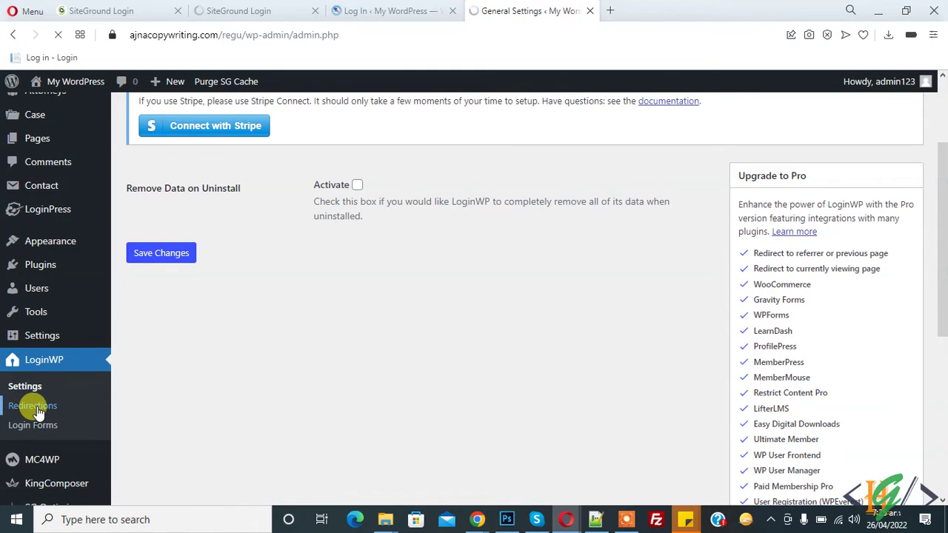
{"action": "scroll", "coordinate": [452, 232], "scroll_direction": "down", "scroll_amount": 4}
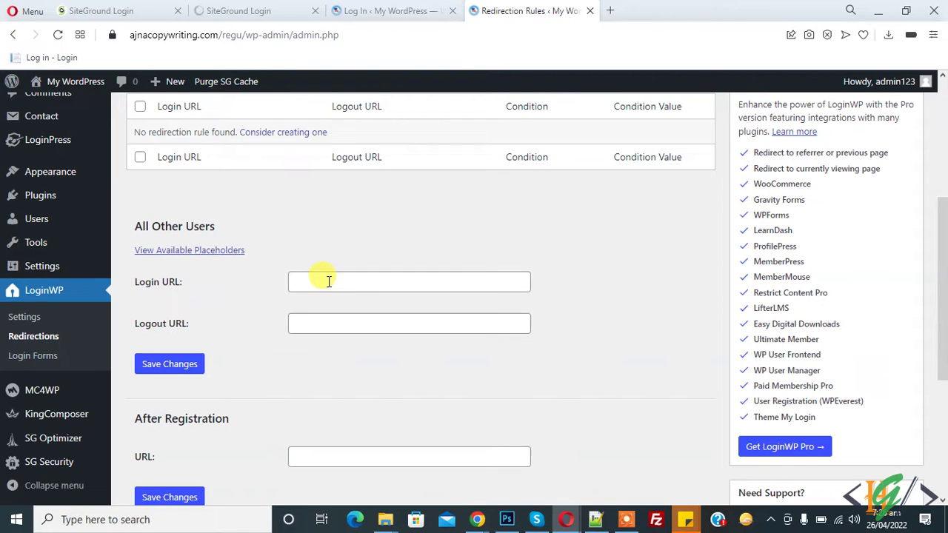
{"action": "scroll", "coordinate": [328, 281], "scroll_direction": "down", "scroll_amount": 1}
{"action": "left_click", "coordinate": [449, 211]}
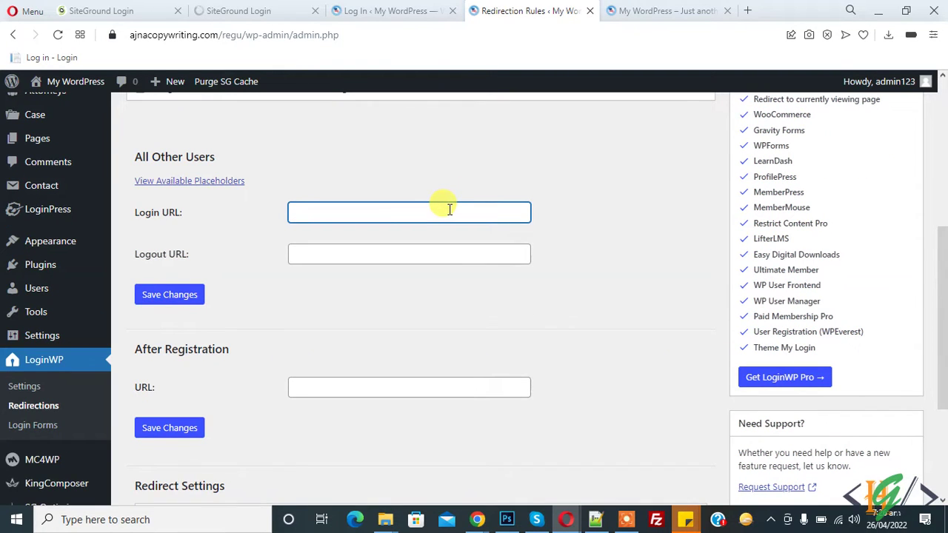
{"action": "type", "text": "https://ajnacopywriting.com/regu/"}
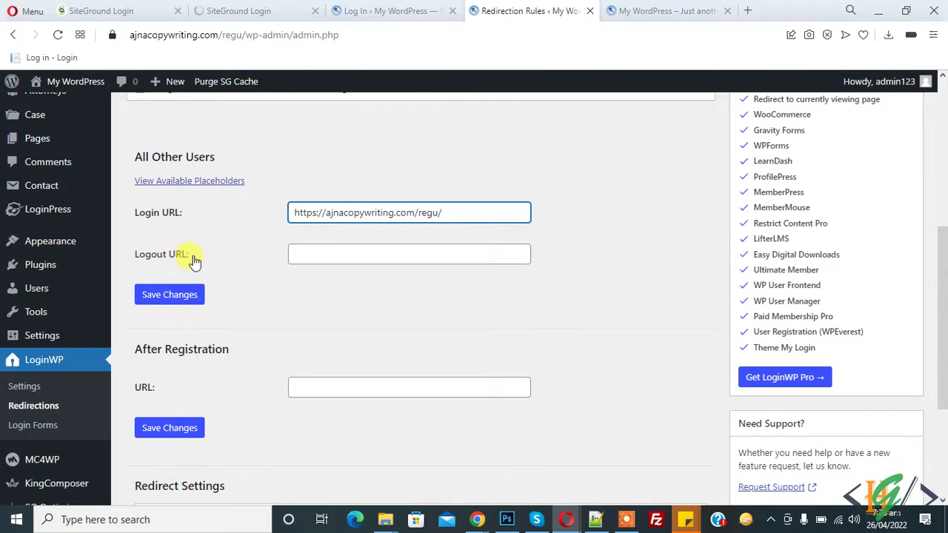
{"action": "left_click", "coordinate": [328, 250]}
{"action": "type", "text": "https://ajnacopywriting.com/regu/"}
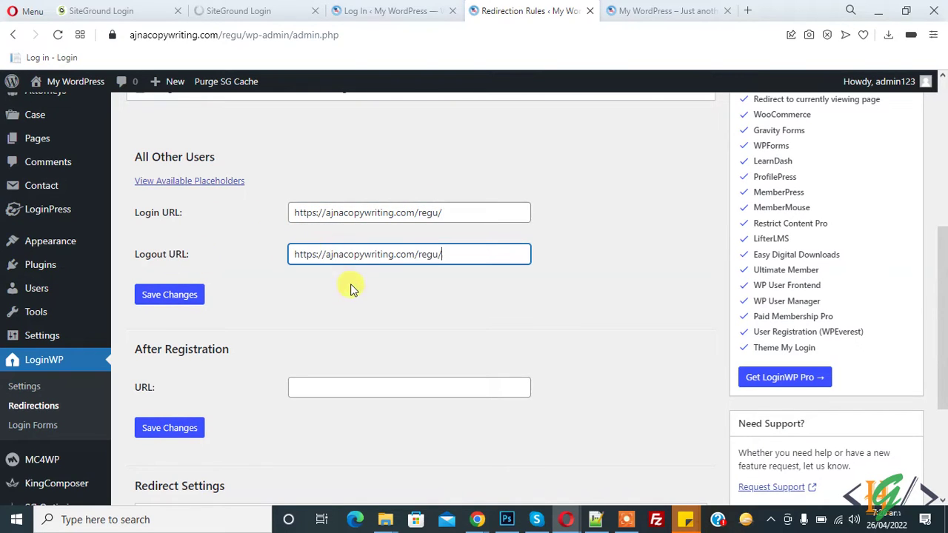
{"action": "left_click", "coordinate": [185, 300]}
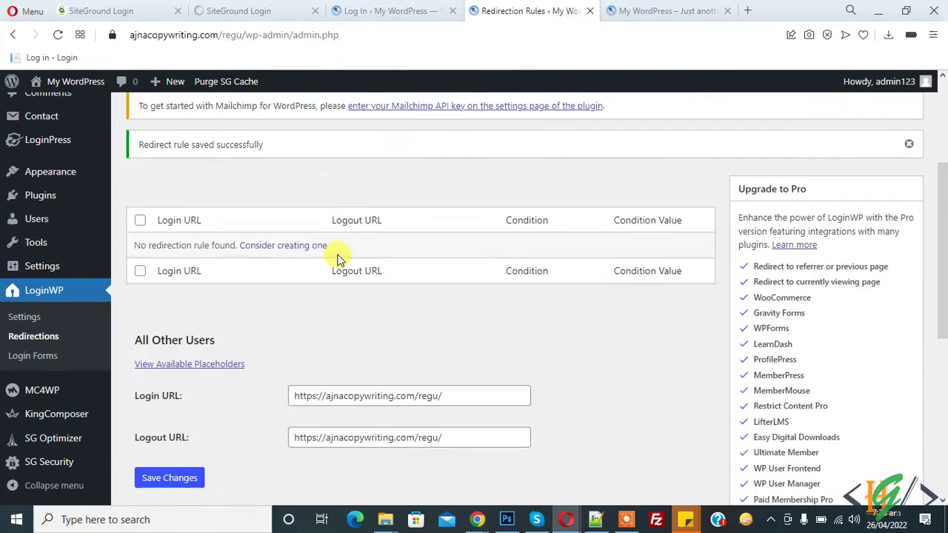
{"action": "scroll", "coordinate": [337, 259], "scroll_direction": "down", "scroll_amount": 5}
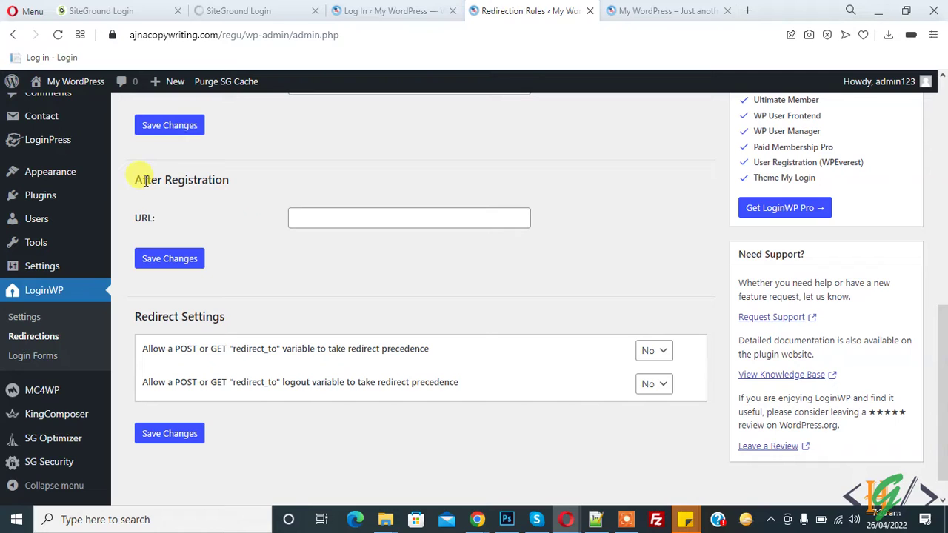
{"action": "left_click", "coordinate": [311, 221]}
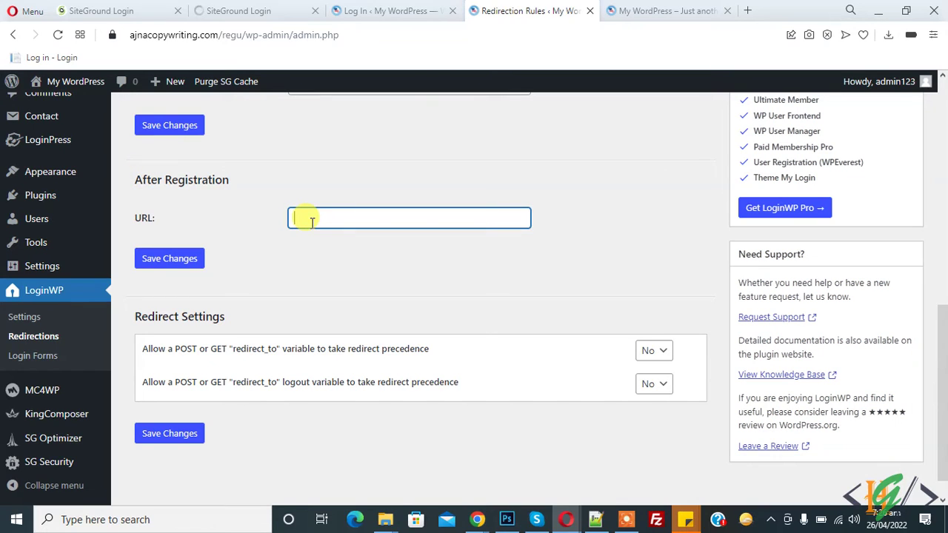
{"action": "type", "text": "https://ajnacopywriting.com/regu/"}
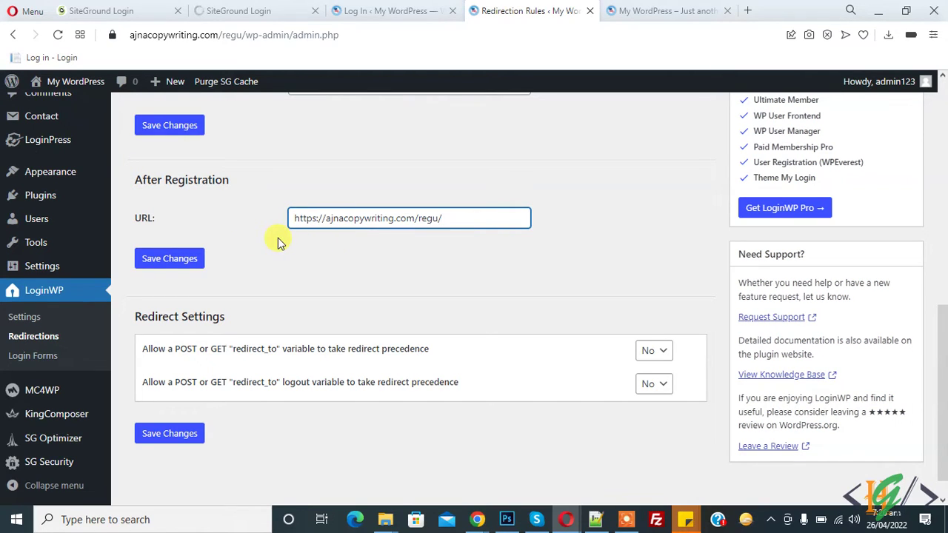
{"action": "left_click", "coordinate": [206, 261]}
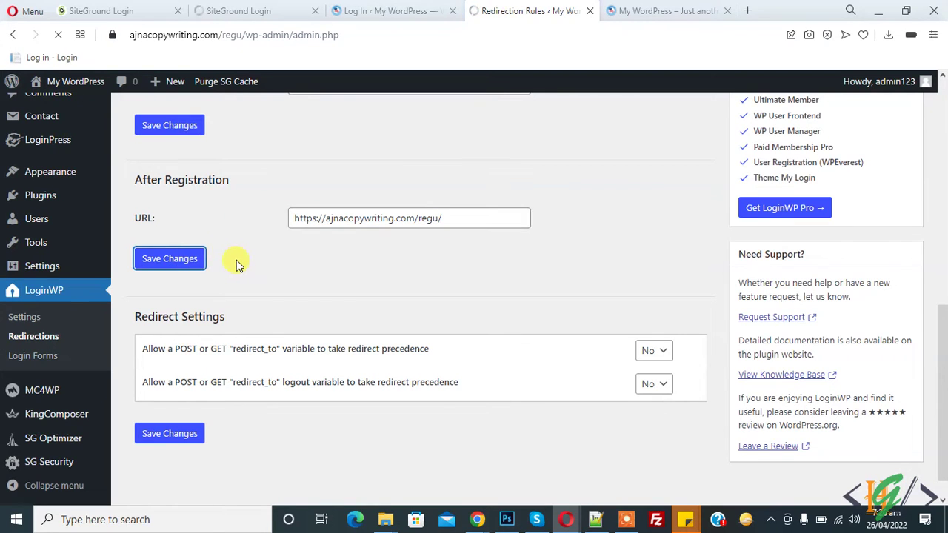
{"action": "scroll", "coordinate": [351, 290], "scroll_direction": "down", "scroll_amount": 1}
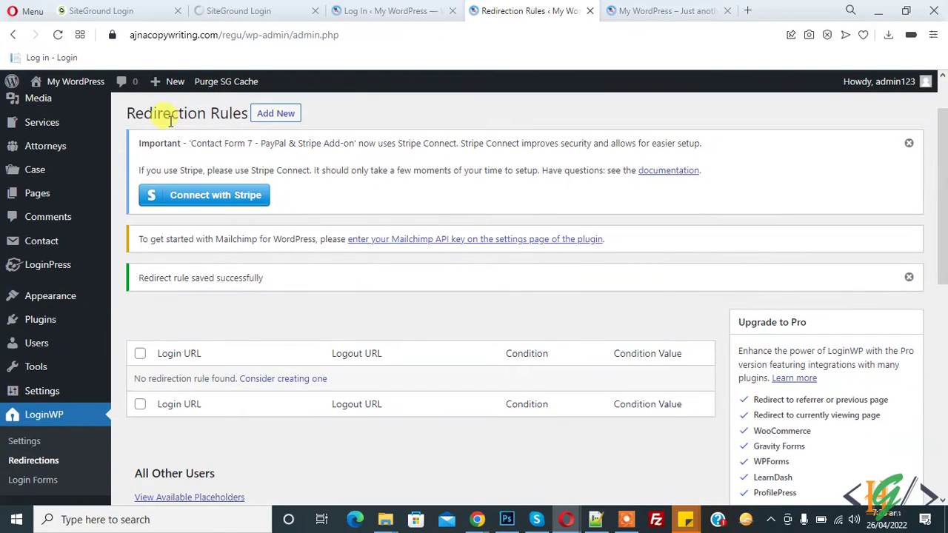
Step: Start a new redirection rule with the condition Username set to admin123
{"action": "left_click_drag", "start_coordinate": [127, 112], "coordinate": [278, 122]}
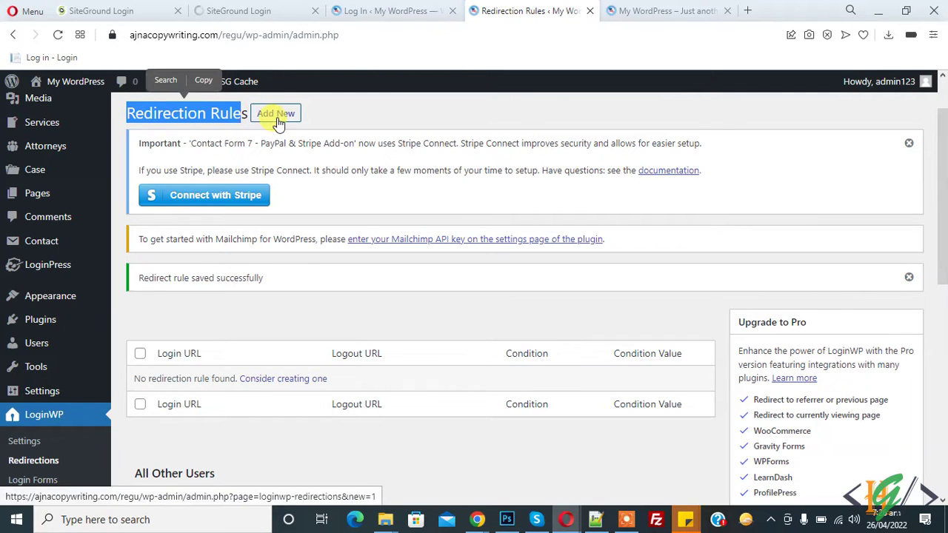
{"action": "left_click", "coordinate": [270, 113]}
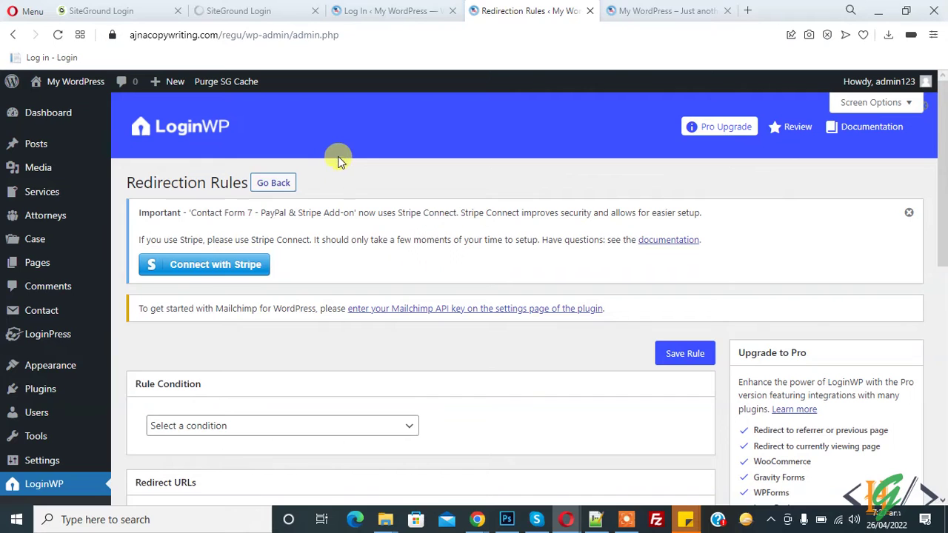
{"action": "scroll", "coordinate": [445, 222], "scroll_direction": "down", "scroll_amount": 2}
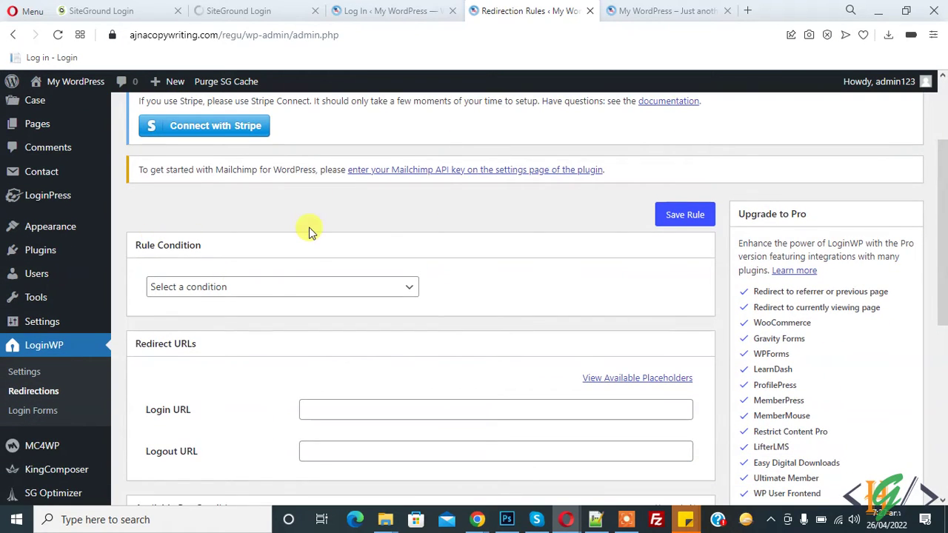
{"action": "scroll", "coordinate": [309, 228], "scroll_direction": "down", "scroll_amount": 1}
{"action": "left_click", "coordinate": [250, 219]}
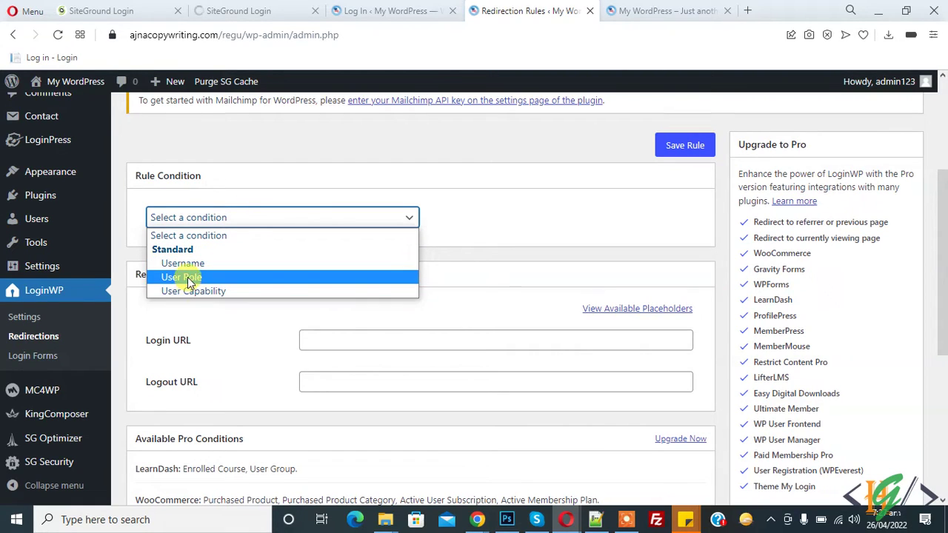
{"action": "left_click", "coordinate": [191, 265]}
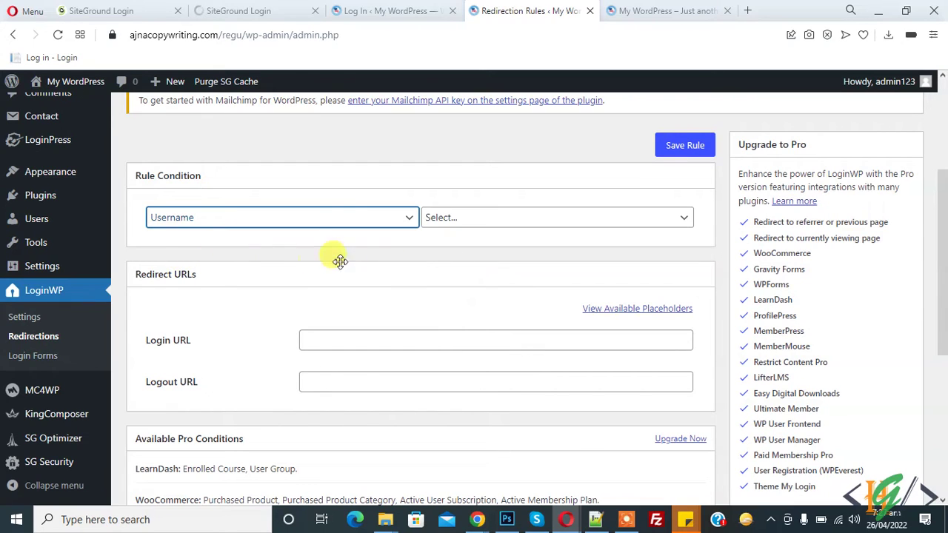
{"action": "left_click", "coordinate": [506, 222]}
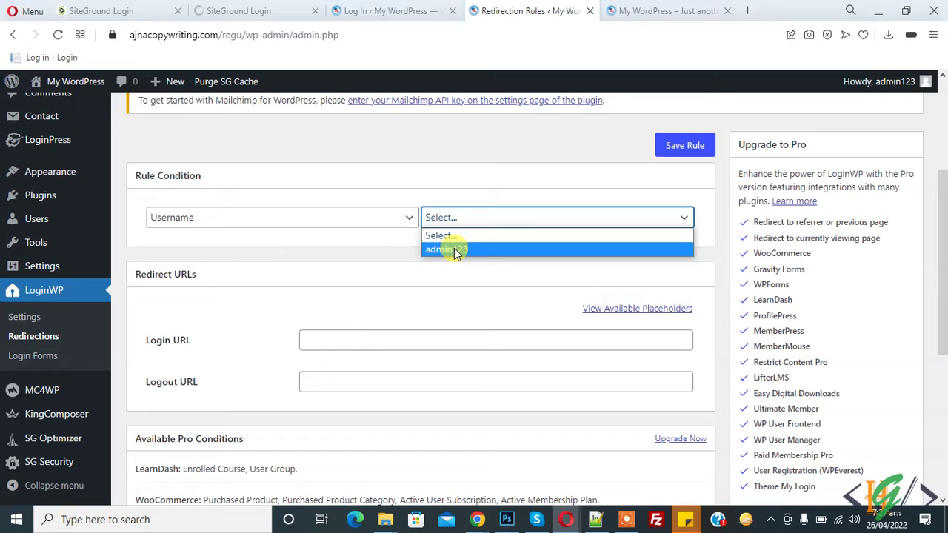
{"action": "left_click", "coordinate": [454, 250]}
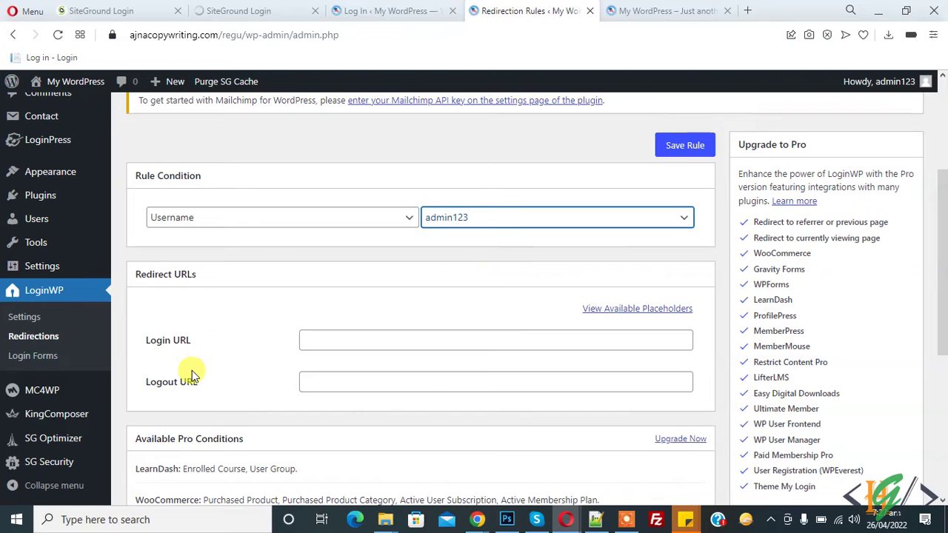
{"action": "left_click", "coordinate": [334, 339]}
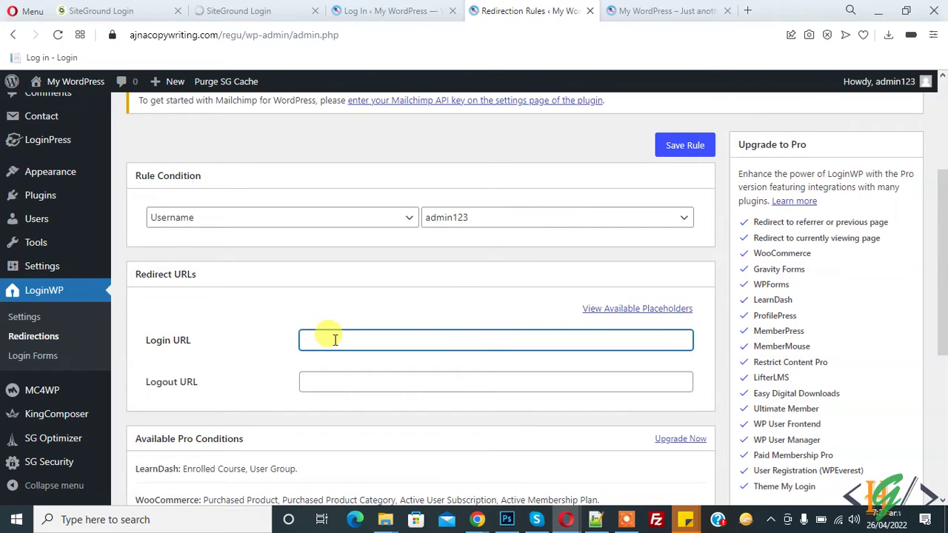
{"action": "type", "text": "https://ajnacopywriting.com/regu/"}
{"action": "left_click", "coordinate": [341, 381]}
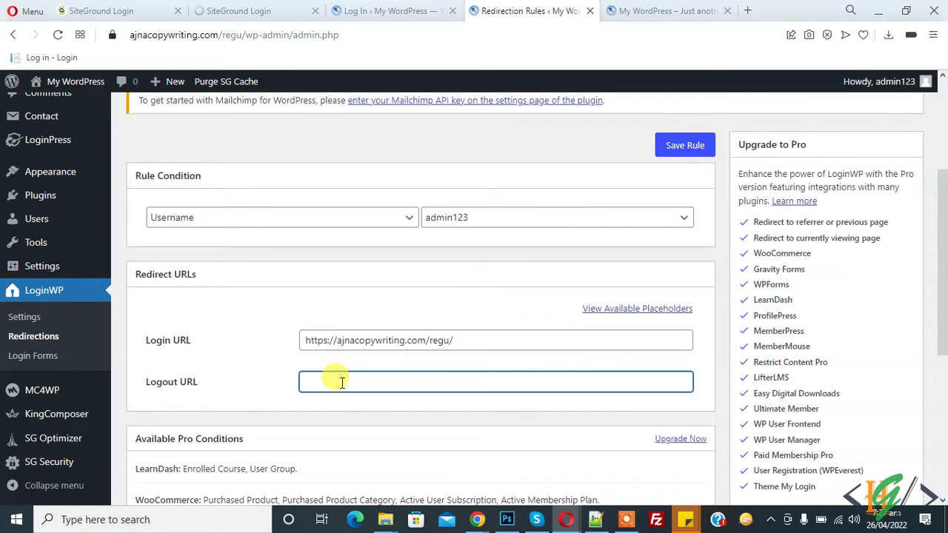
{"action": "type", "text": "https://ajnacopywriting.com/regu/"}
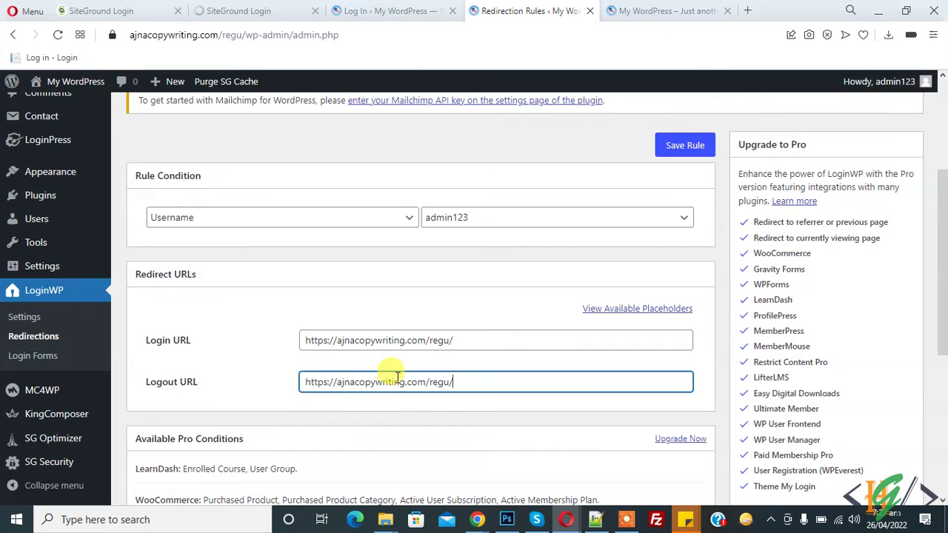
{"action": "left_click", "coordinate": [685, 145]}
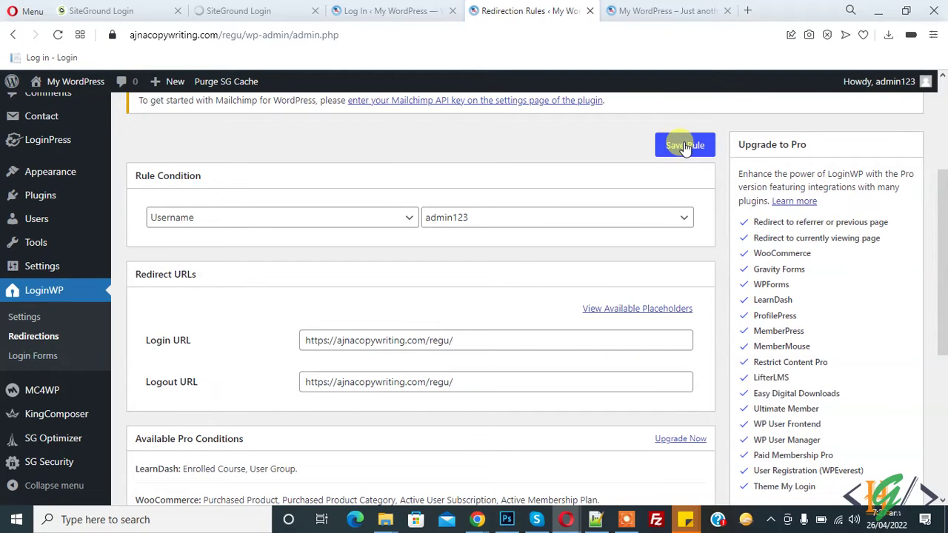
{"action": "scroll", "coordinate": [566, 195], "scroll_direction": "down", "scroll_amount": 2}
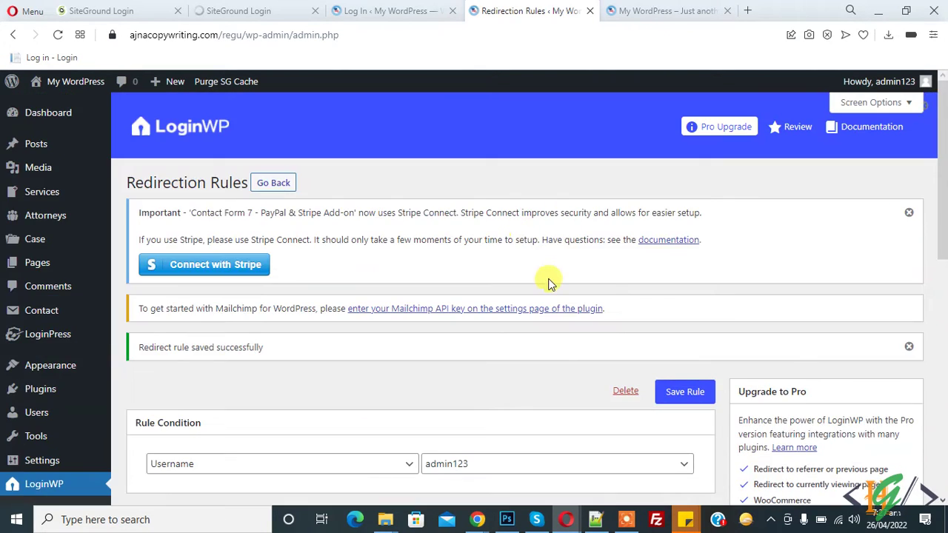
Step: Go back to the rules list and start a new rule for the Subscriber user role
{"action": "scroll", "coordinate": [550, 283], "scroll_direction": "up", "scroll_amount": 1}
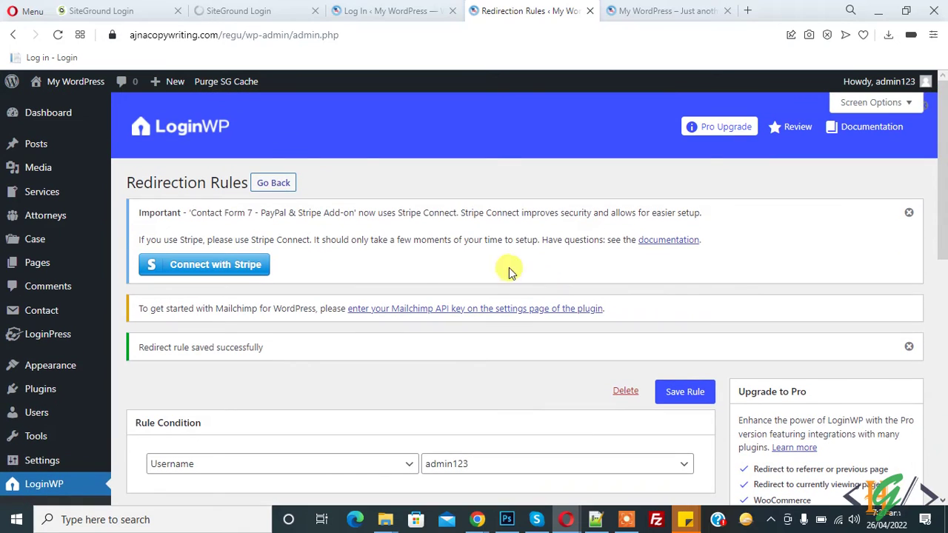
{"action": "left_click", "coordinate": [260, 183]}
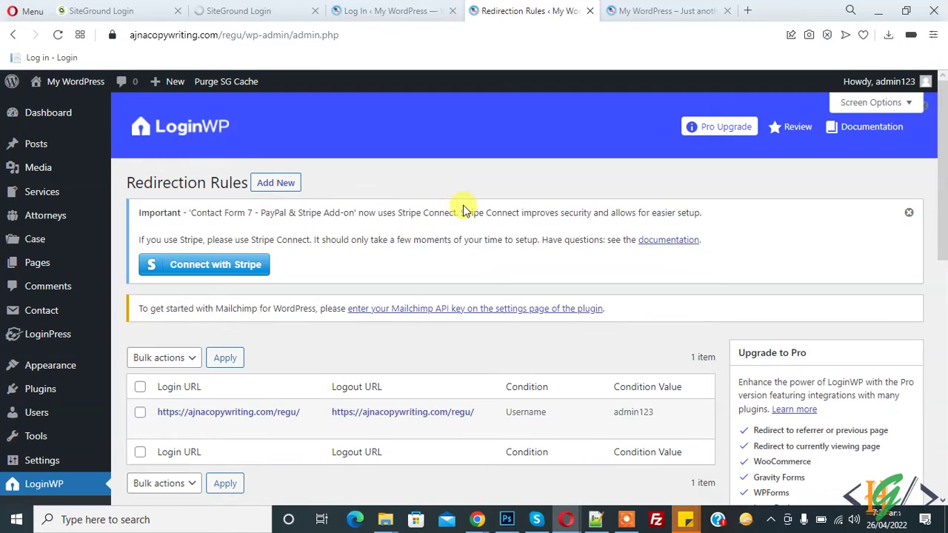
{"action": "scroll", "coordinate": [329, 221], "scroll_direction": "down", "scroll_amount": 1}
{"action": "left_click", "coordinate": [276, 118]}
{"action": "scroll", "coordinate": [384, 193], "scroll_direction": "down", "scroll_amount": 2}
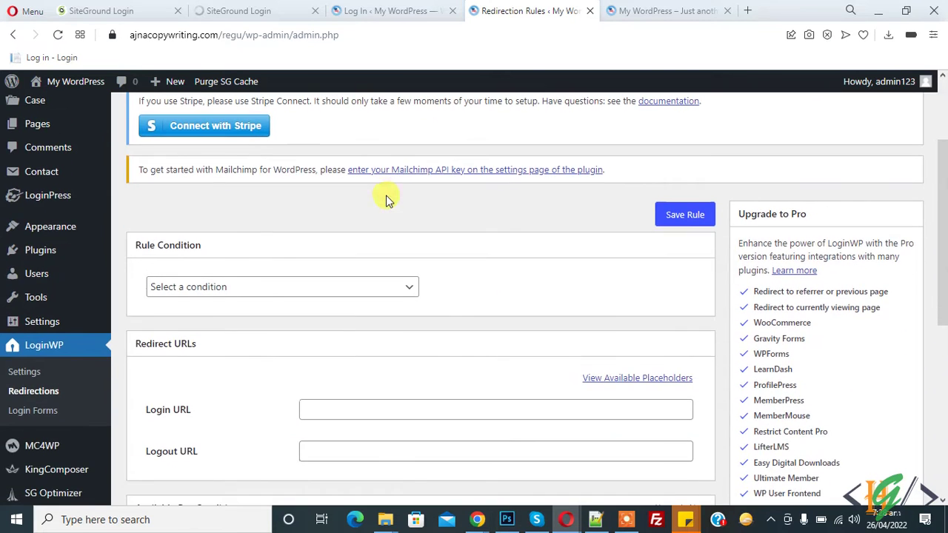
{"action": "scroll", "coordinate": [172, 254], "scroll_direction": "down", "scroll_amount": 1}
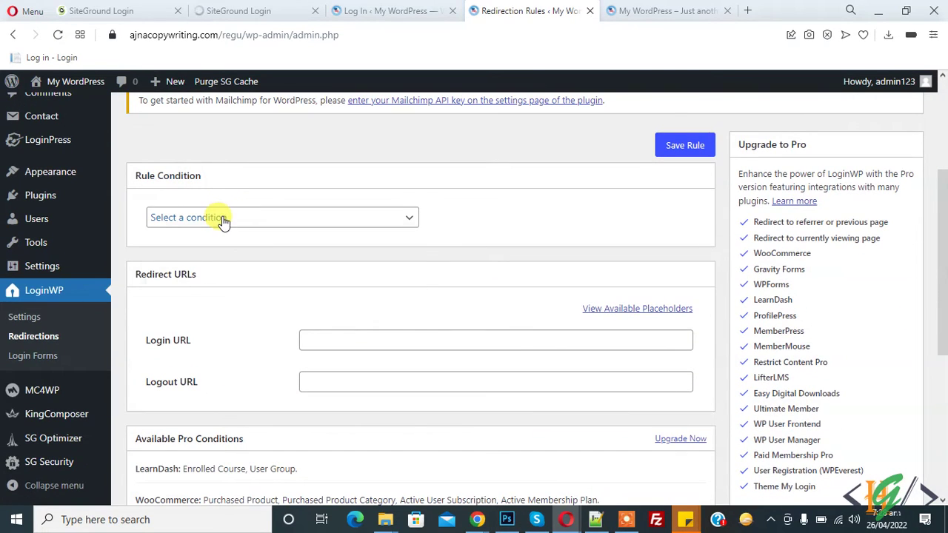
{"action": "left_click", "coordinate": [223, 220]}
{"action": "left_click", "coordinate": [207, 279]}
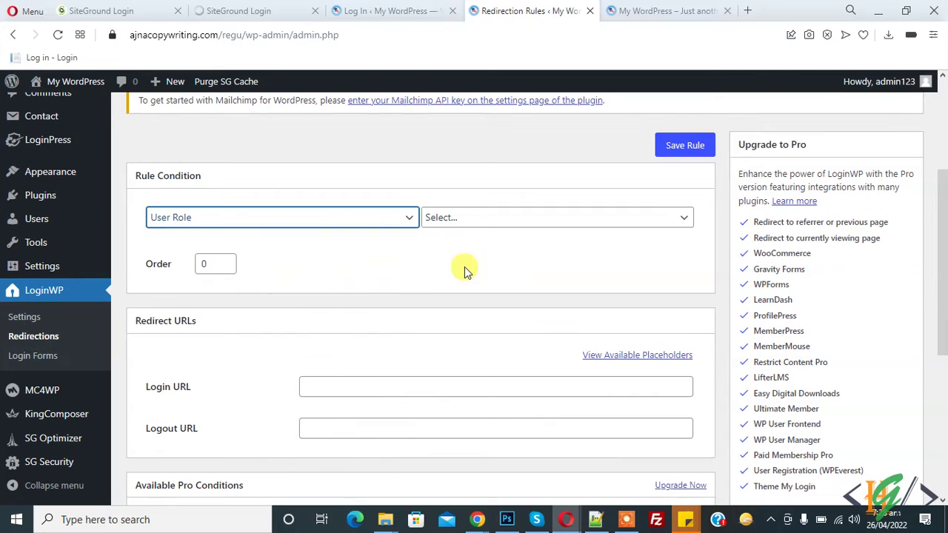
{"action": "left_click", "coordinate": [477, 220]}
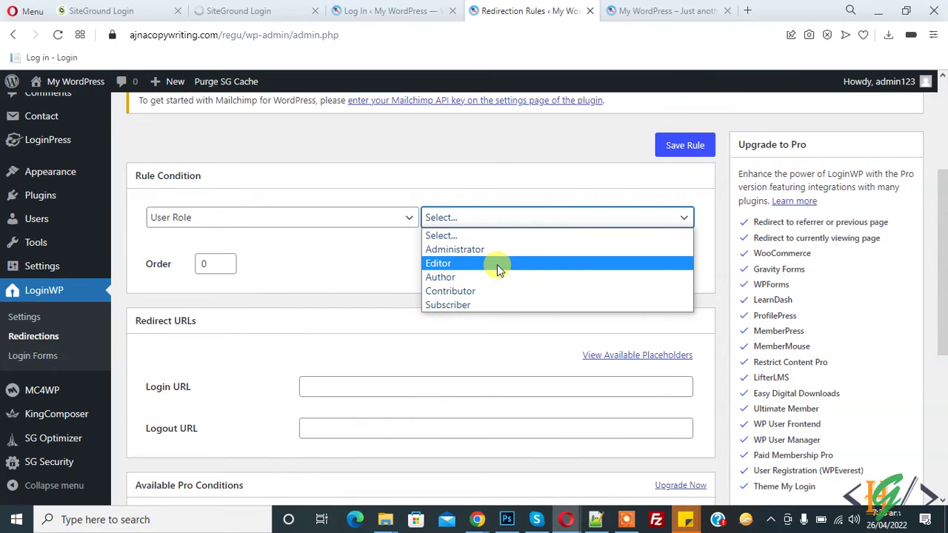
{"action": "left_click", "coordinate": [496, 306]}
Step: Fill both login and logout URLs with the suggested homepage address and save the rule
{"action": "scroll", "coordinate": [461, 275], "scroll_direction": "down", "scroll_amount": 1}
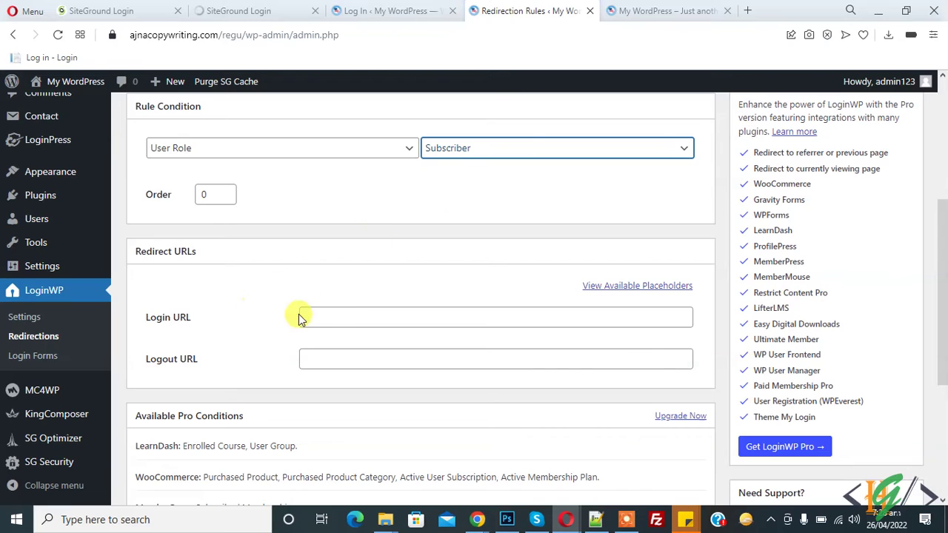
{"action": "left_click", "coordinate": [337, 317]}
{"action": "left_click", "coordinate": [326, 346]}
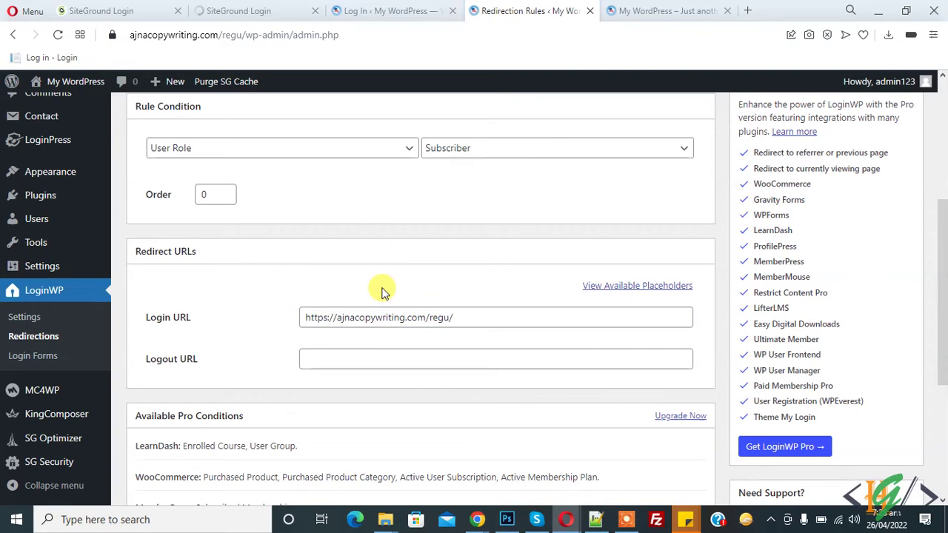
{"action": "left_click", "coordinate": [317, 359]}
{"action": "key", "text": "Down"}
{"action": "key", "text": "Return"}
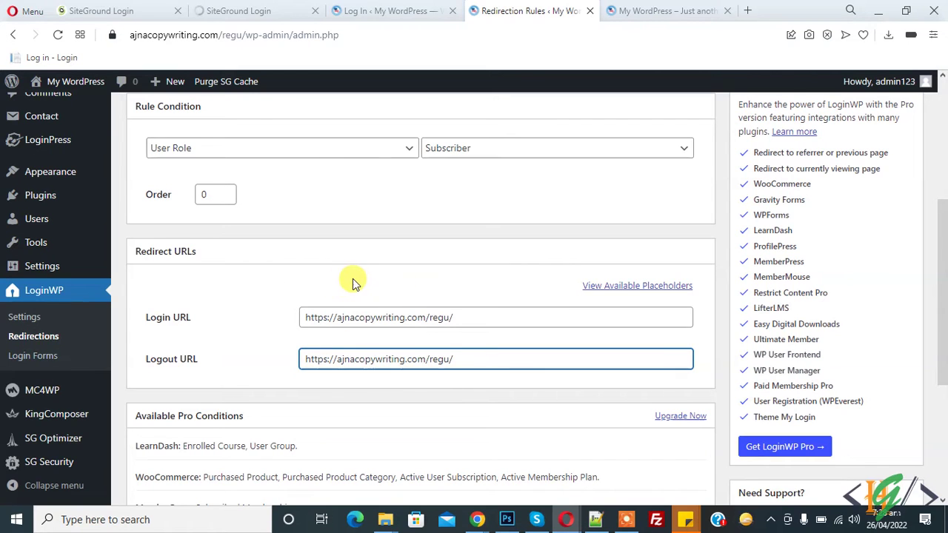
{"action": "scroll", "coordinate": [481, 300], "scroll_direction": "up", "scroll_amount": 1}
{"action": "scroll", "coordinate": [482, 300], "scroll_direction": "up", "scroll_amount": 3}
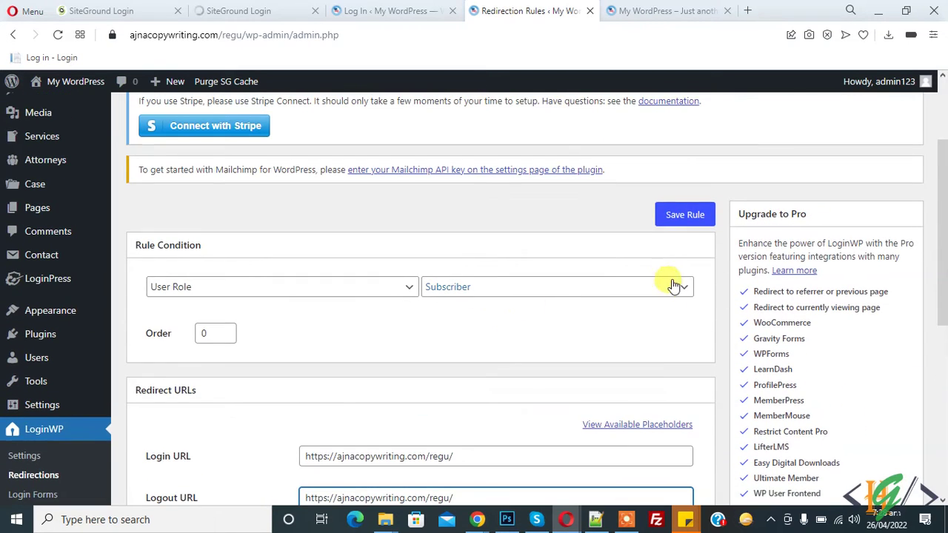
{"action": "left_click", "coordinate": [680, 223]}
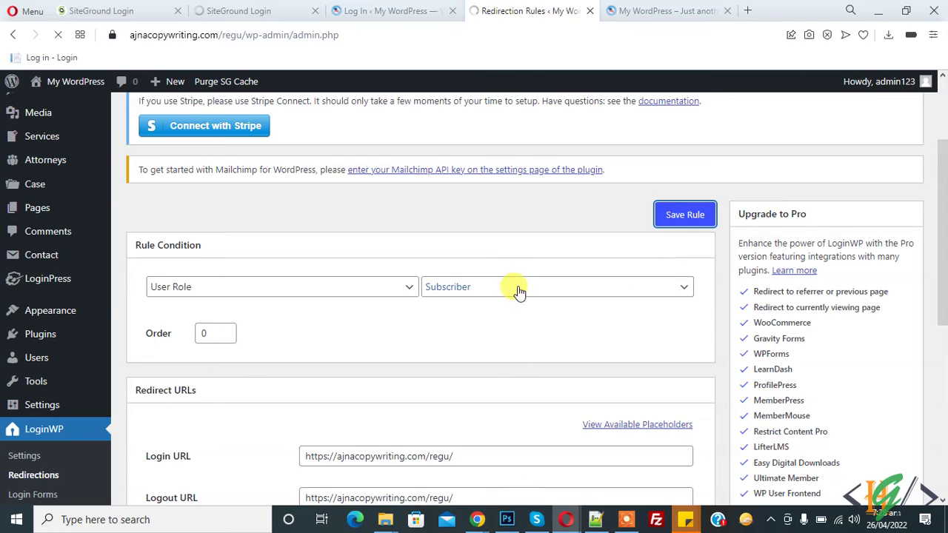
Step: Try the condition, user role and username dropdowns without saving any change
{"action": "scroll", "coordinate": [508, 275], "scroll_direction": "down", "scroll_amount": 4}
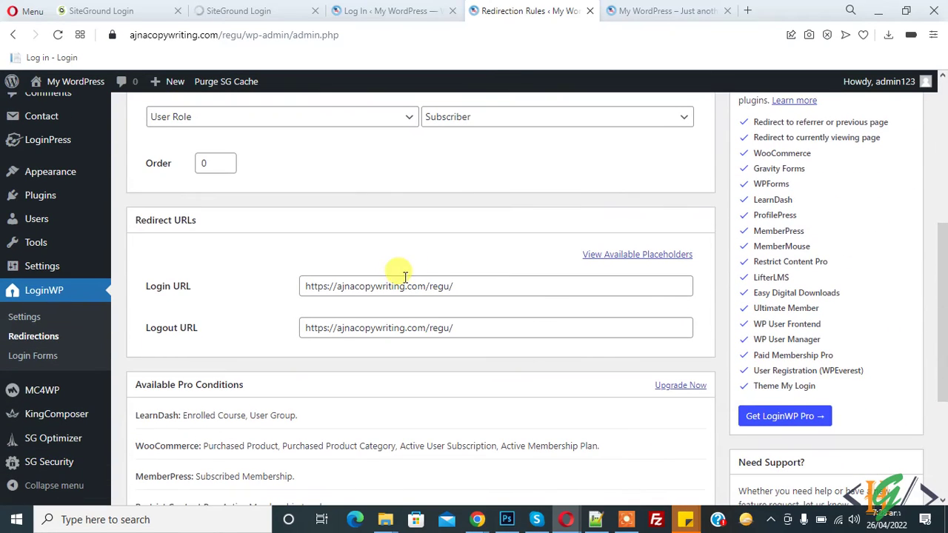
{"action": "scroll", "coordinate": [375, 198], "scroll_direction": "up", "scroll_amount": 3}
{"action": "left_click", "coordinate": [321, 255]}
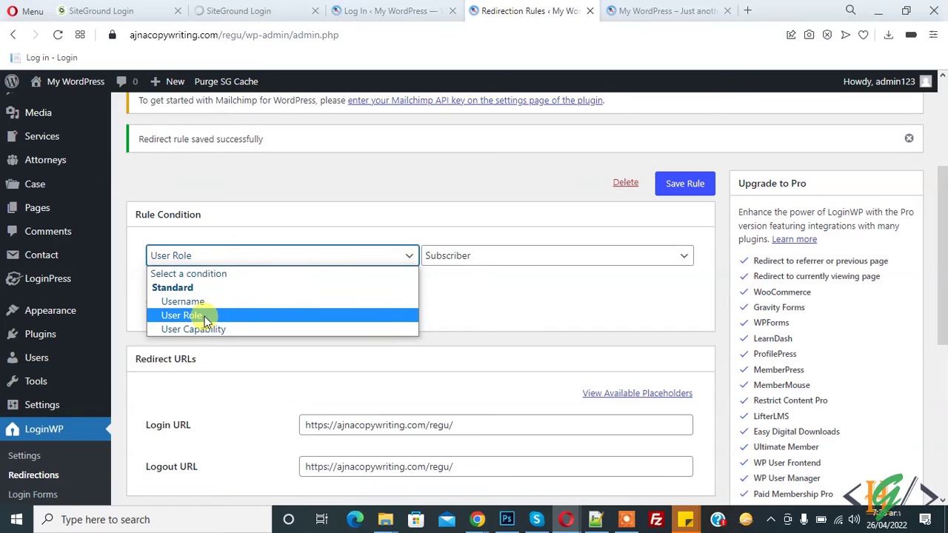
{"action": "left_click", "coordinate": [494, 257]}
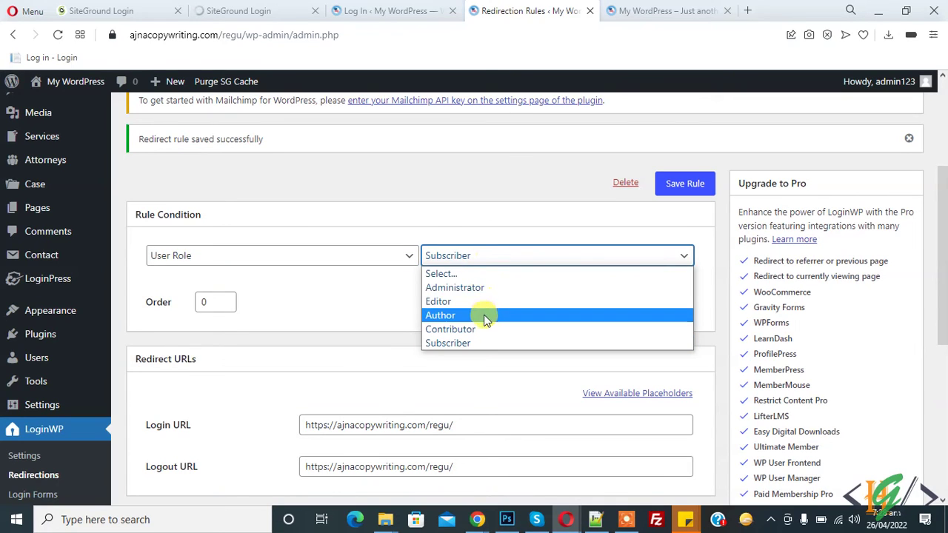
{"action": "left_click", "coordinate": [357, 256]}
{"action": "left_click", "coordinate": [233, 302]}
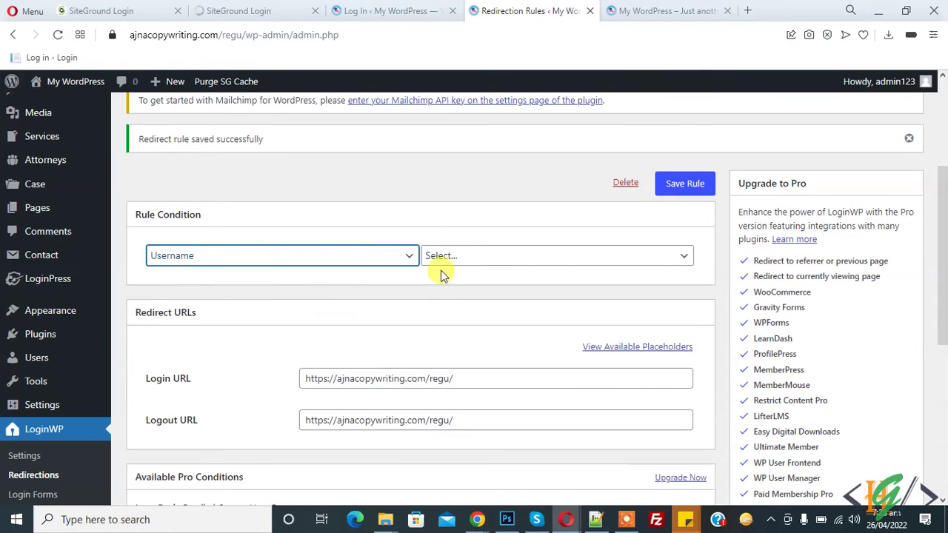
{"action": "left_click", "coordinate": [474, 259]}
{"action": "left_click", "coordinate": [371, 283]}
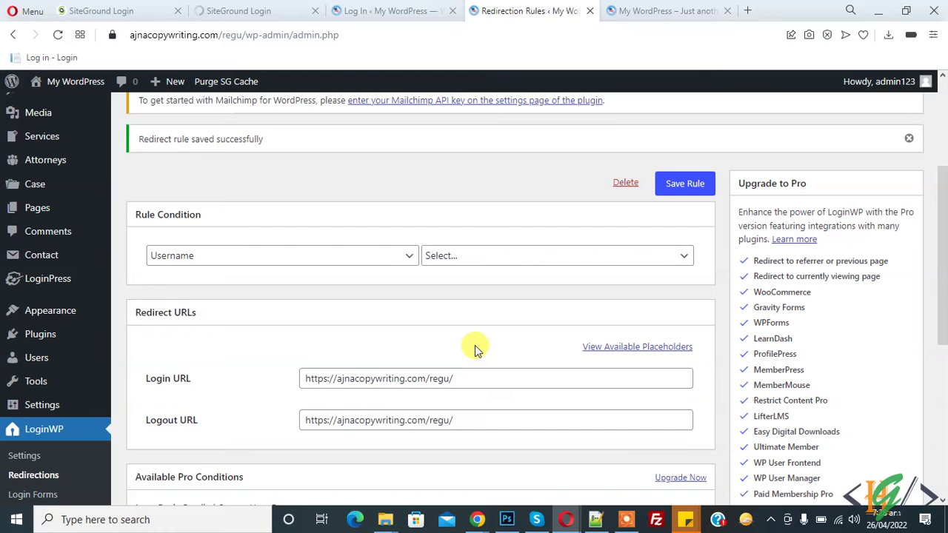
Step: Return to the Redirection Rules list
{"action": "scroll", "coordinate": [474, 342], "scroll_direction": "up", "scroll_amount": 2}
{"action": "left_click", "coordinate": [275, 113]}
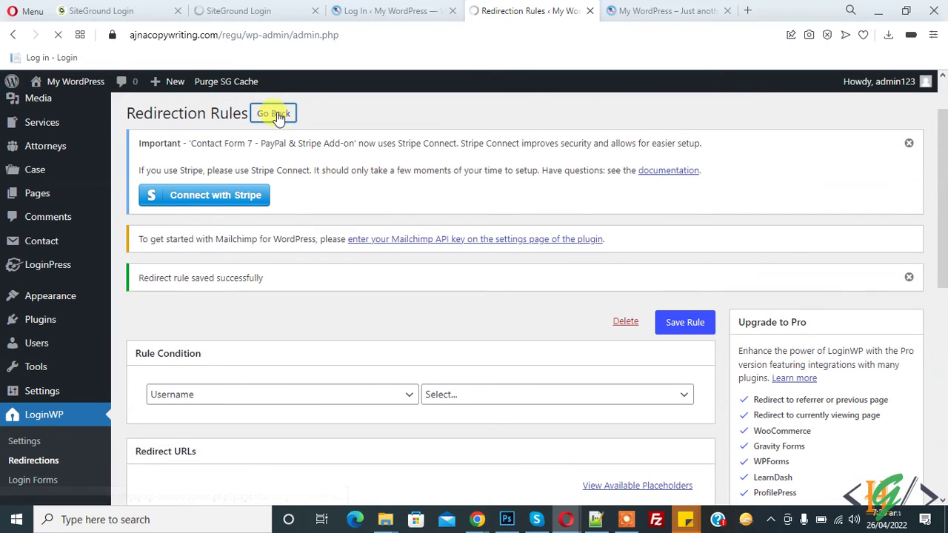
{"action": "scroll", "coordinate": [328, 205], "scroll_direction": "down", "scroll_amount": 3}
{"action": "scroll", "coordinate": [296, 218], "scroll_direction": "up", "scroll_amount": 3}
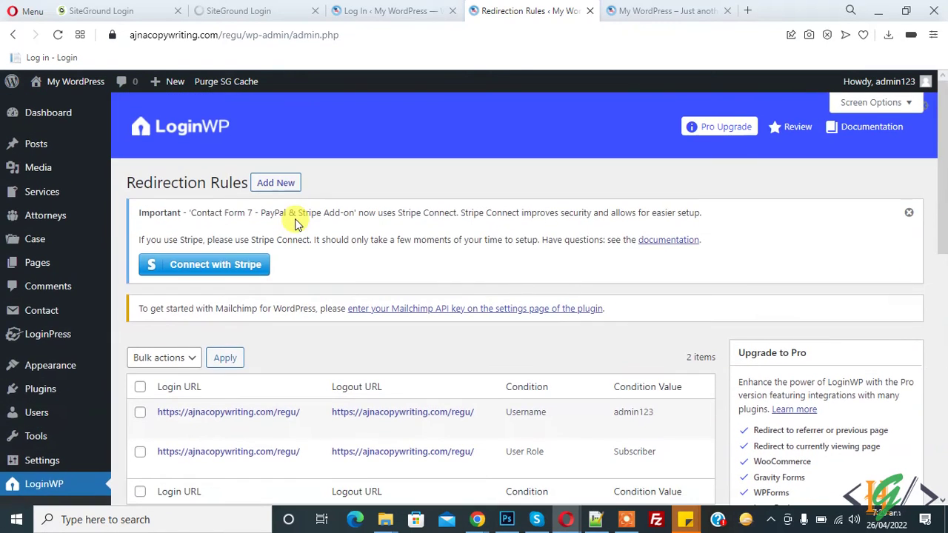
Step: Start a new rule with the condition User Role set to Administrator
{"action": "left_click", "coordinate": [285, 189]}
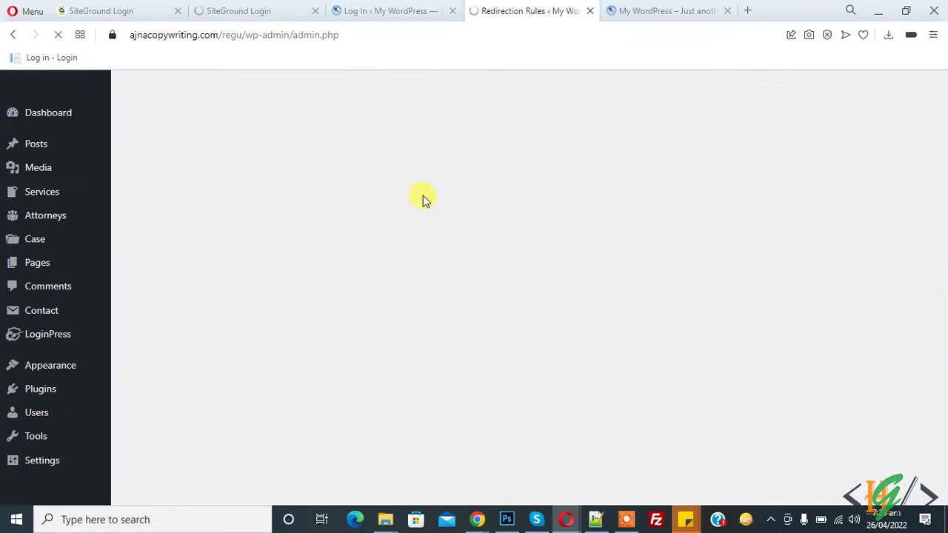
{"action": "scroll", "coordinate": [426, 201], "scroll_direction": "down", "scroll_amount": 1}
{"action": "scroll", "coordinate": [426, 202], "scroll_direction": "down", "scroll_amount": 2}
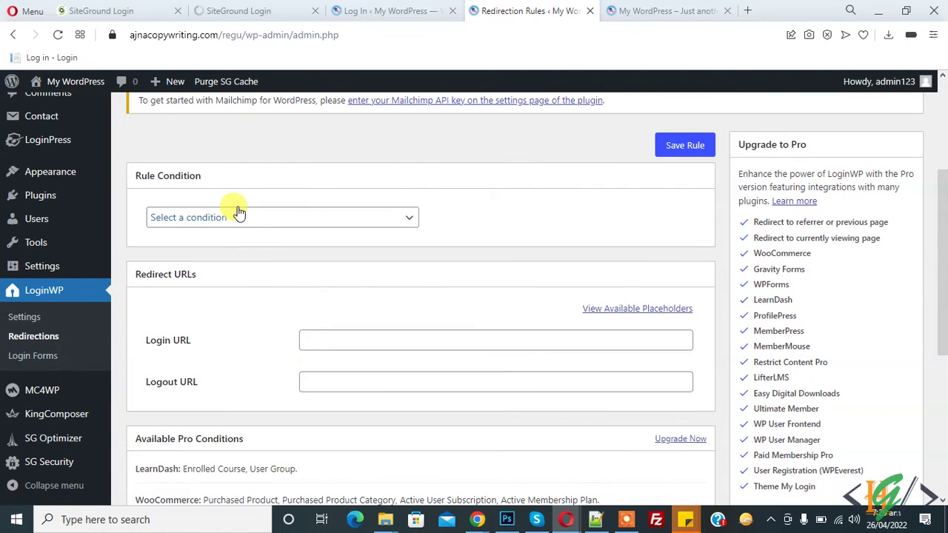
{"action": "left_click", "coordinate": [239, 218]}
{"action": "left_click", "coordinate": [210, 277]}
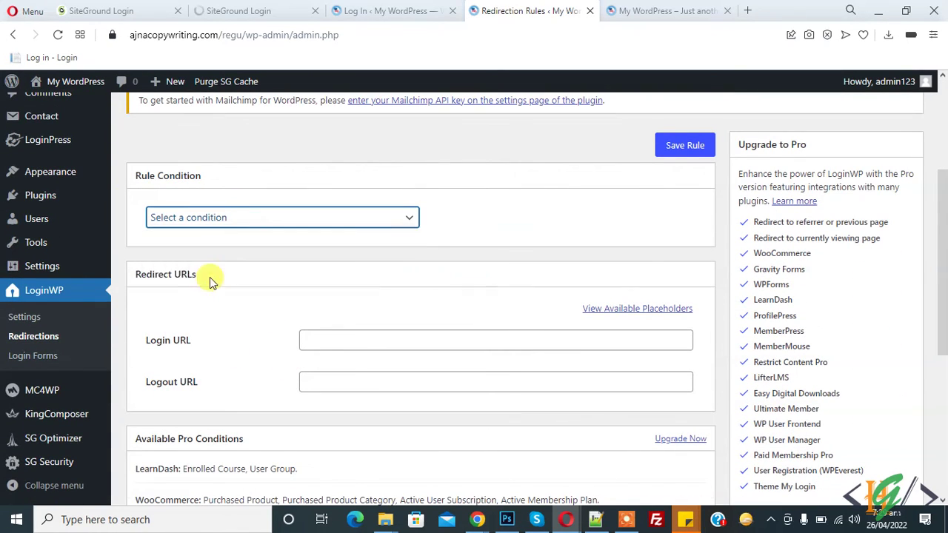
{"action": "left_click", "coordinate": [475, 224]}
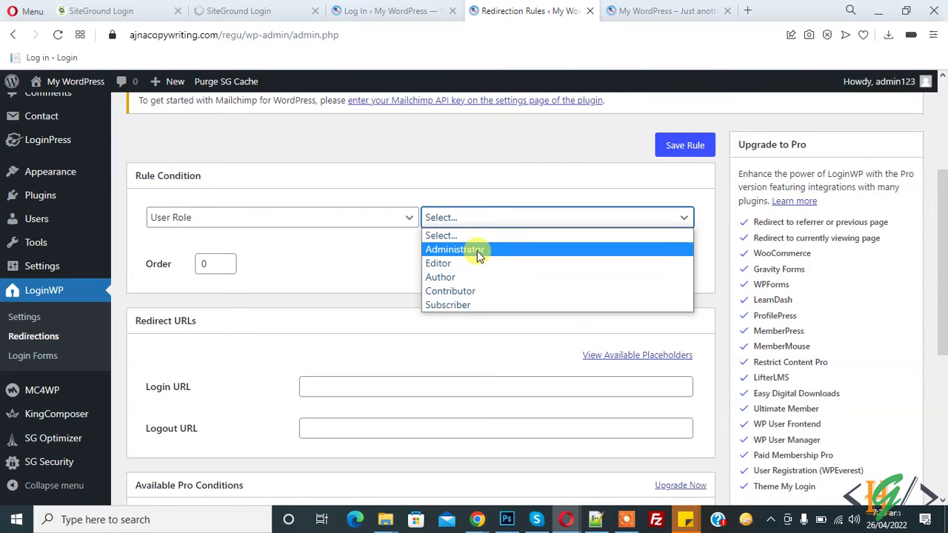
{"action": "left_click", "coordinate": [476, 253]}
Step: Fill its login and logout URLs with the homepage address and save the rule
{"action": "scroll", "coordinate": [222, 296], "scroll_direction": "down", "scroll_amount": 2}
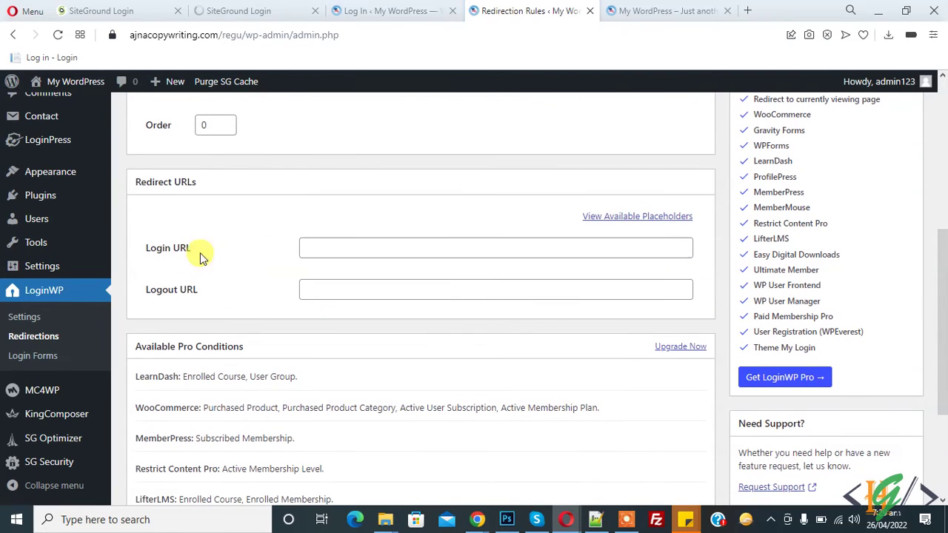
{"action": "left_click", "coordinate": [328, 248]}
{"action": "left_click", "coordinate": [345, 270]}
{"action": "left_click", "coordinate": [345, 285]}
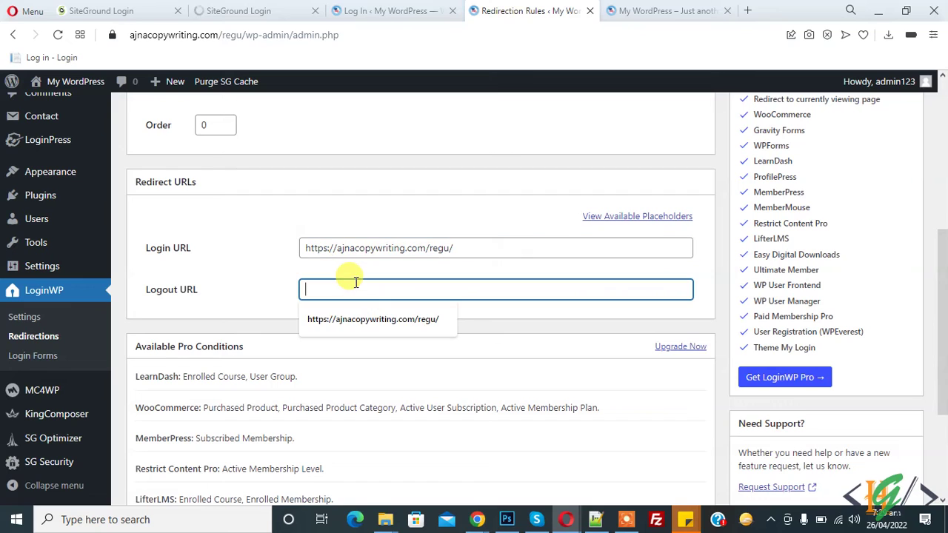
{"action": "key", "text": "Down"}
{"action": "key", "text": "Return"}
{"action": "scroll", "coordinate": [592, 252], "scroll_direction": "up", "scroll_amount": 4}
{"action": "left_click", "coordinate": [693, 282]}
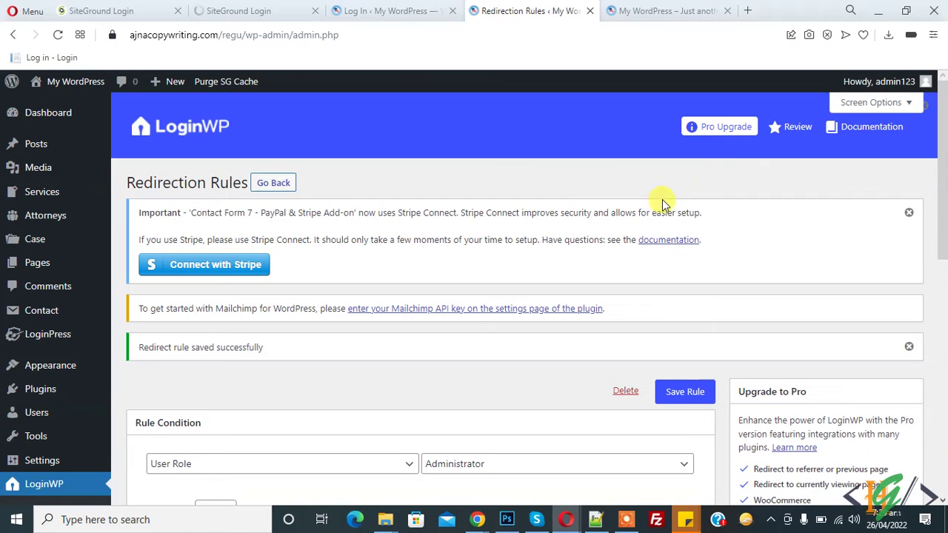
Step: Log out from the Howdy menu and reload the homepage it lands on
{"action": "mouse_move", "coordinate": [833, 83]}
{"action": "left_click", "coordinate": [839, 151]}
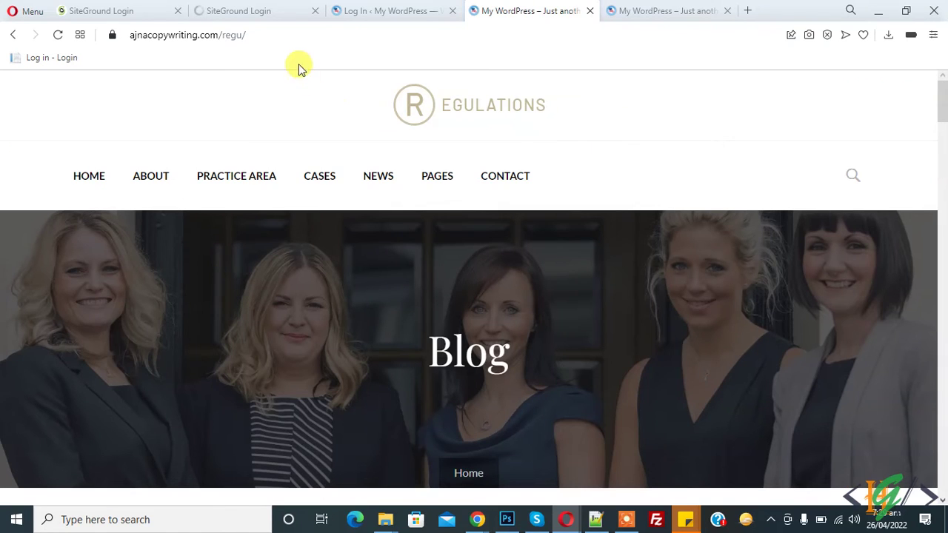
{"action": "left_click", "coordinate": [463, 107]}
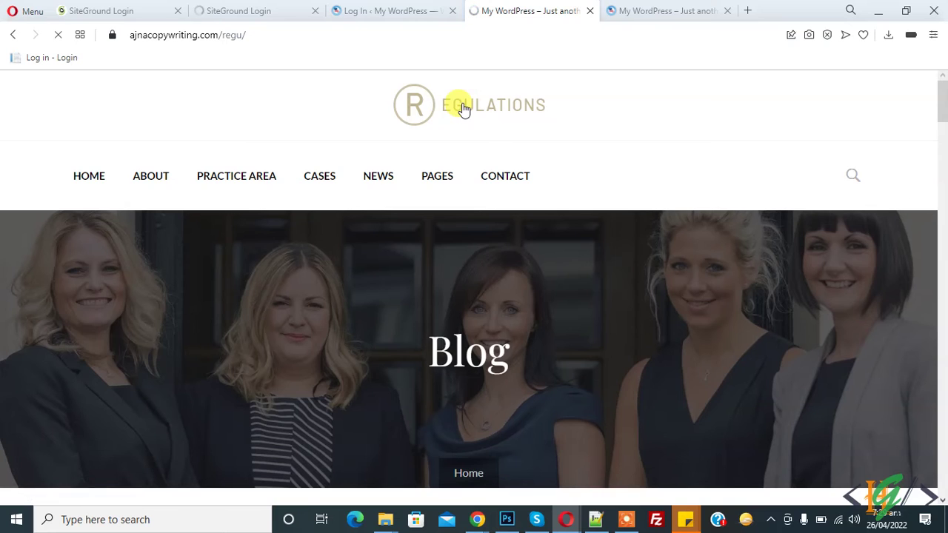
Step: Go to the site's /wp-admin address to reach the login page
{"action": "left_click", "coordinate": [334, 37]}
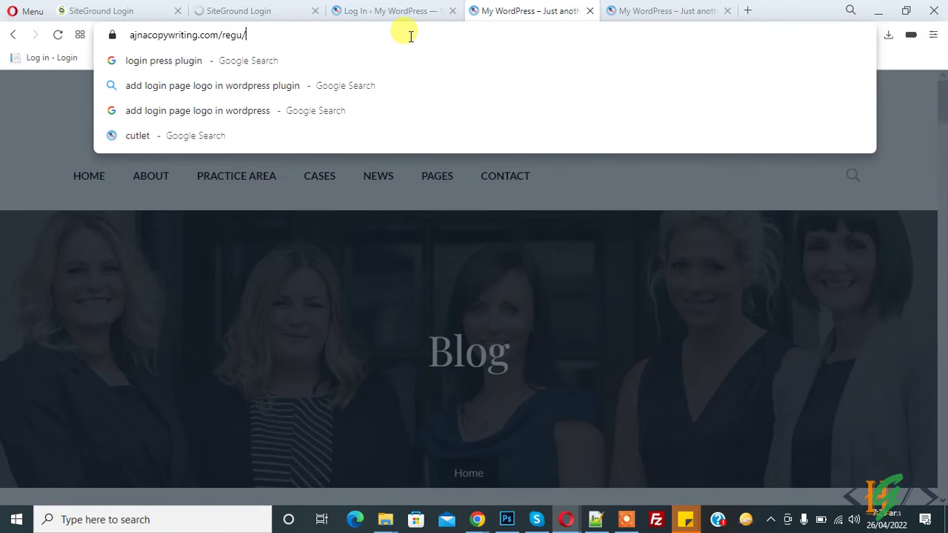
{"action": "type", "text": "wp-admin"}
{"action": "key", "text": "Return"}
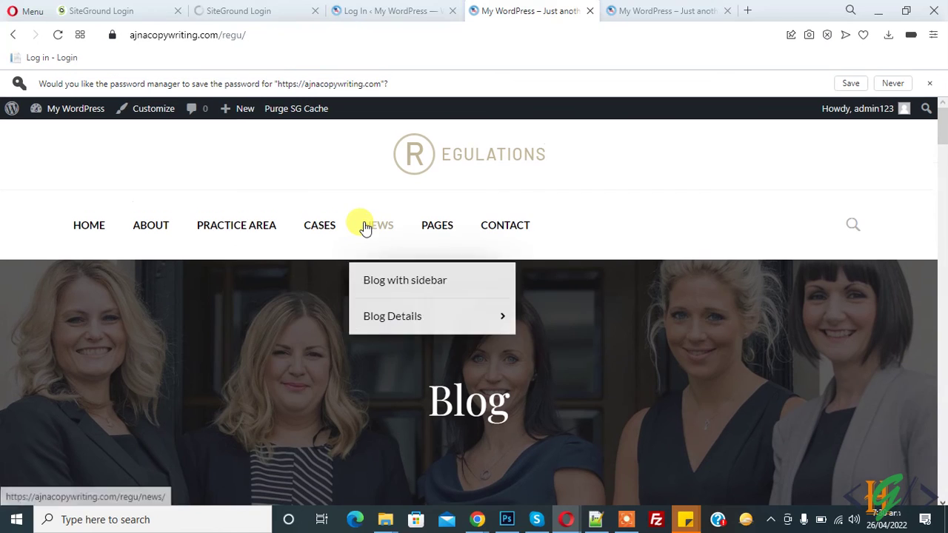
{"action": "mouse_move", "coordinate": [207, 214]}
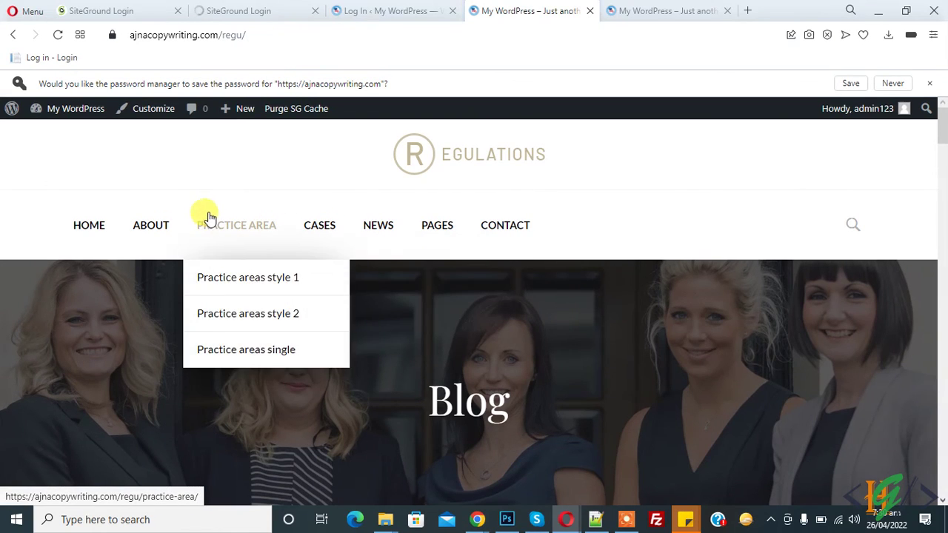